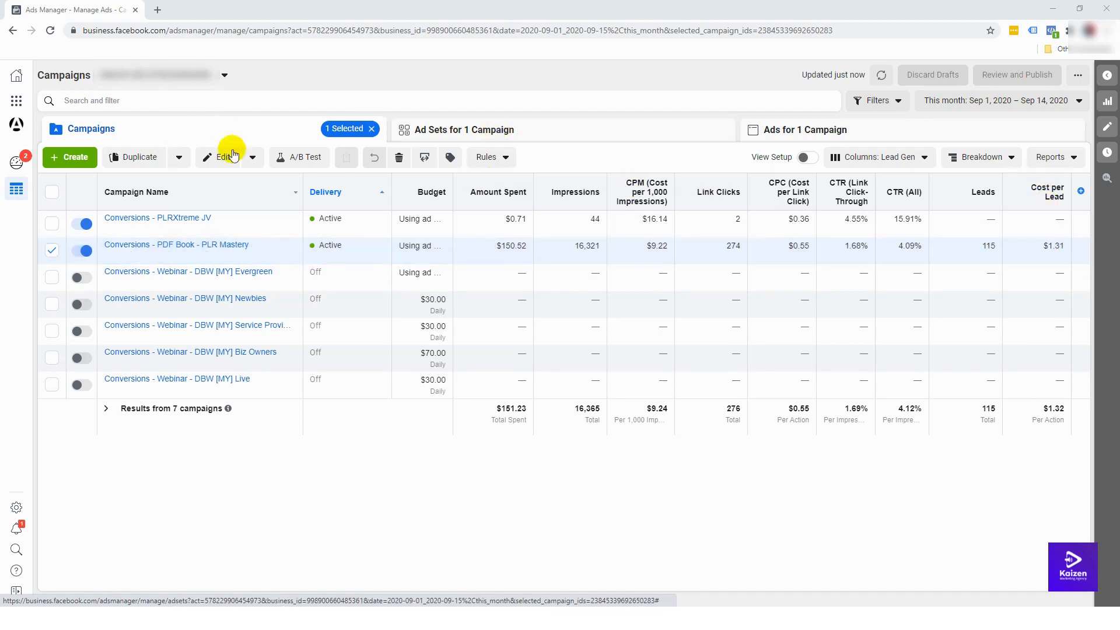
Step: View the ad sets of the selected PDF Book - PLR Mastery campaign and return to the campaign list
left_click(571, 136)
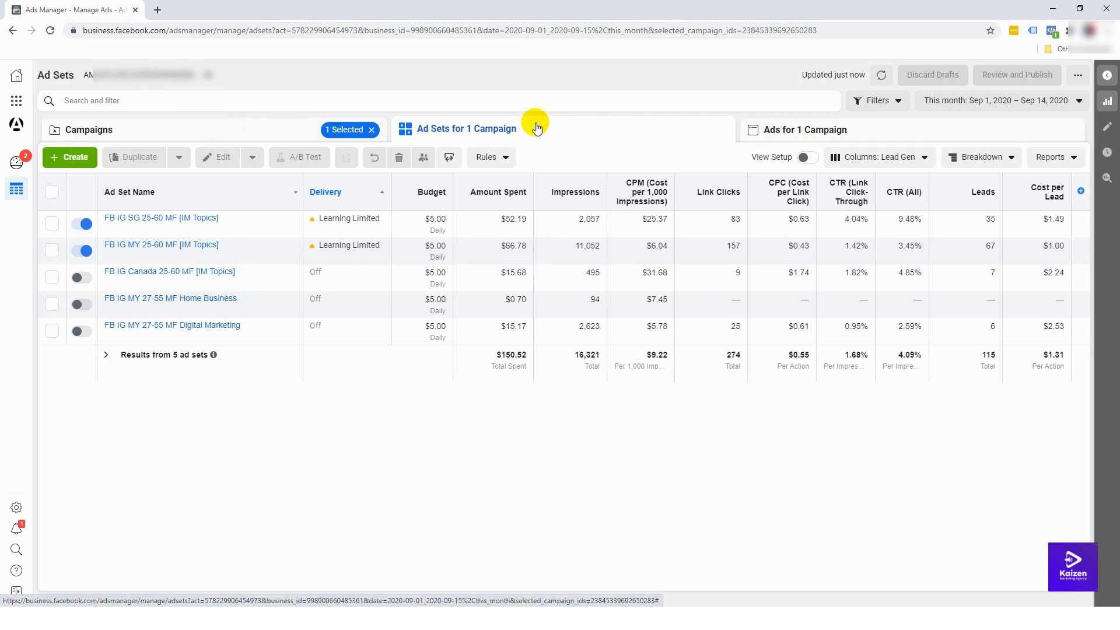
left_click(249, 136)
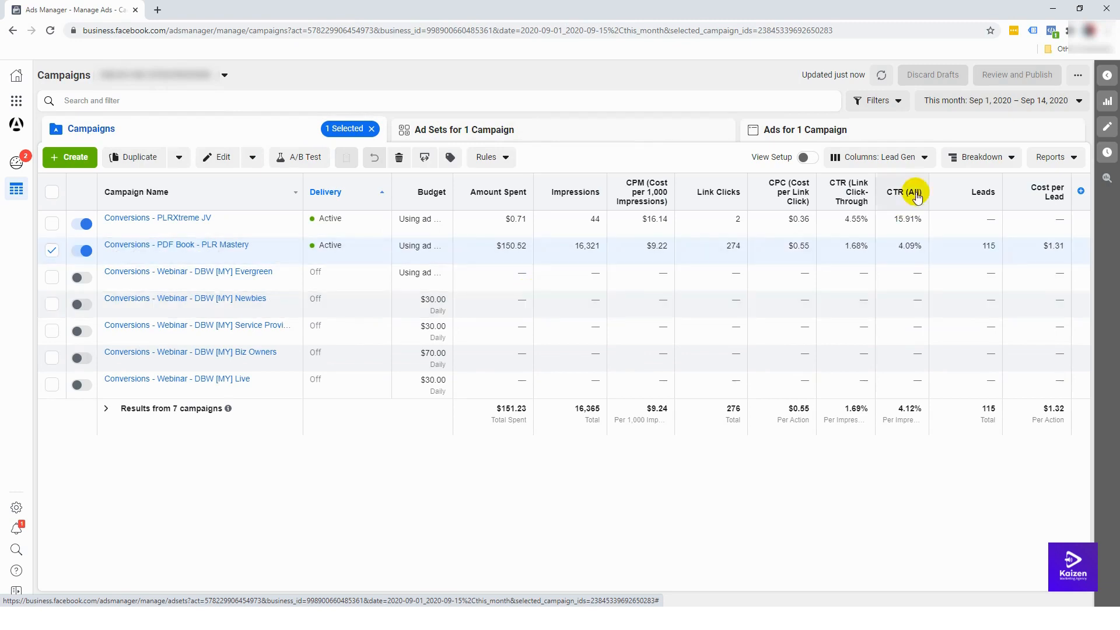
Step: Break down the campaign results by age and bring the PDF Book - PLR Mastery age rows into view
left_click(993, 163)
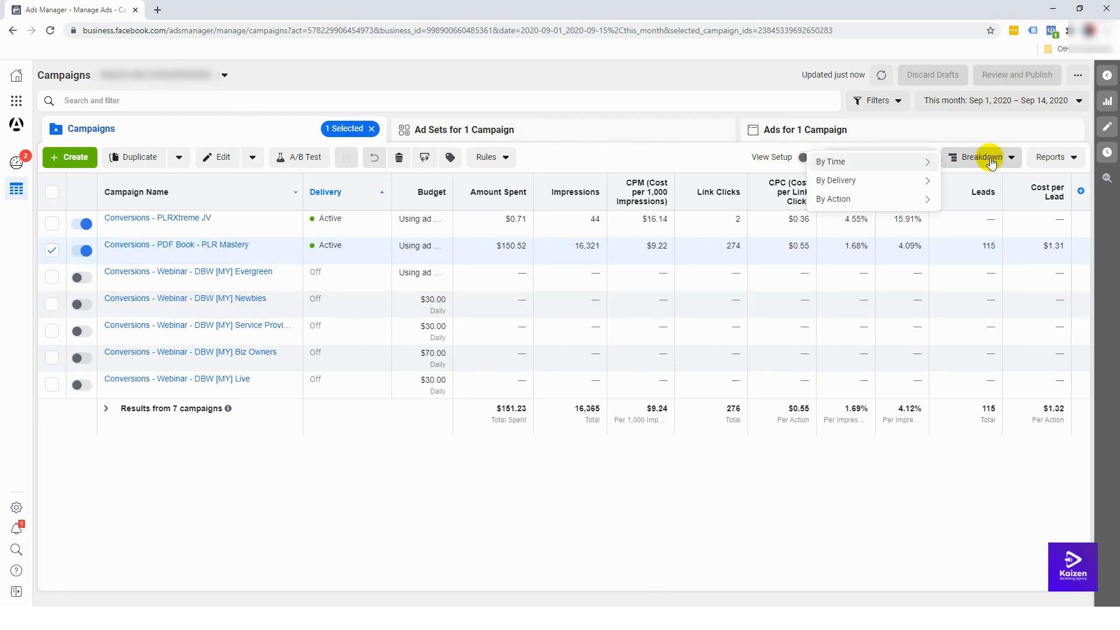
mouse_move(907, 169)
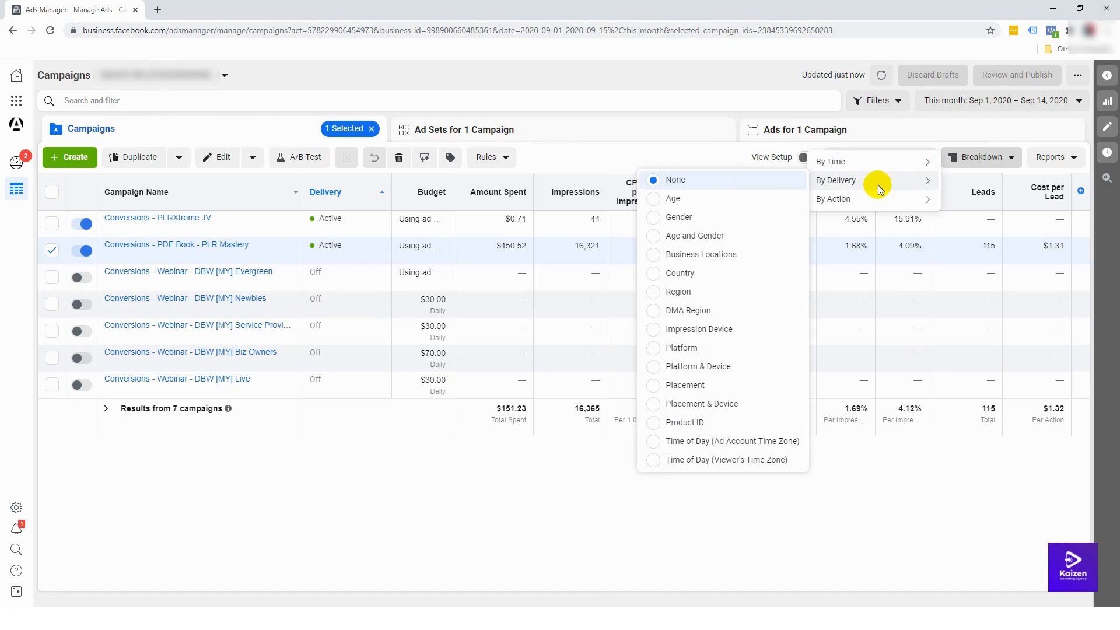
left_click(743, 199)
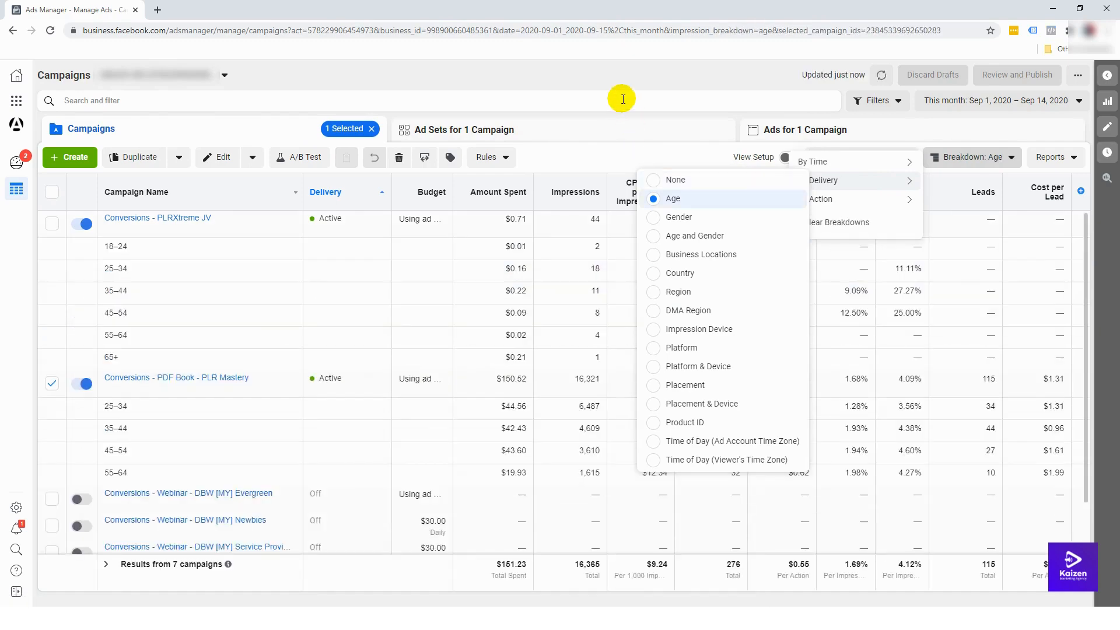
scroll(286, 315, "down", 1)
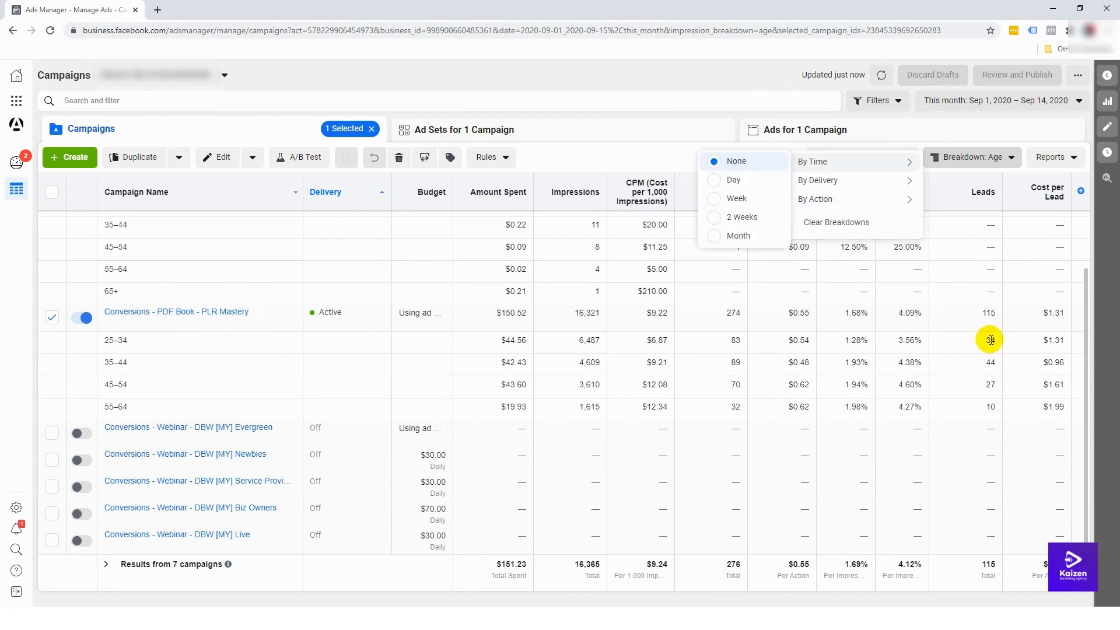
left_click(938, 156)
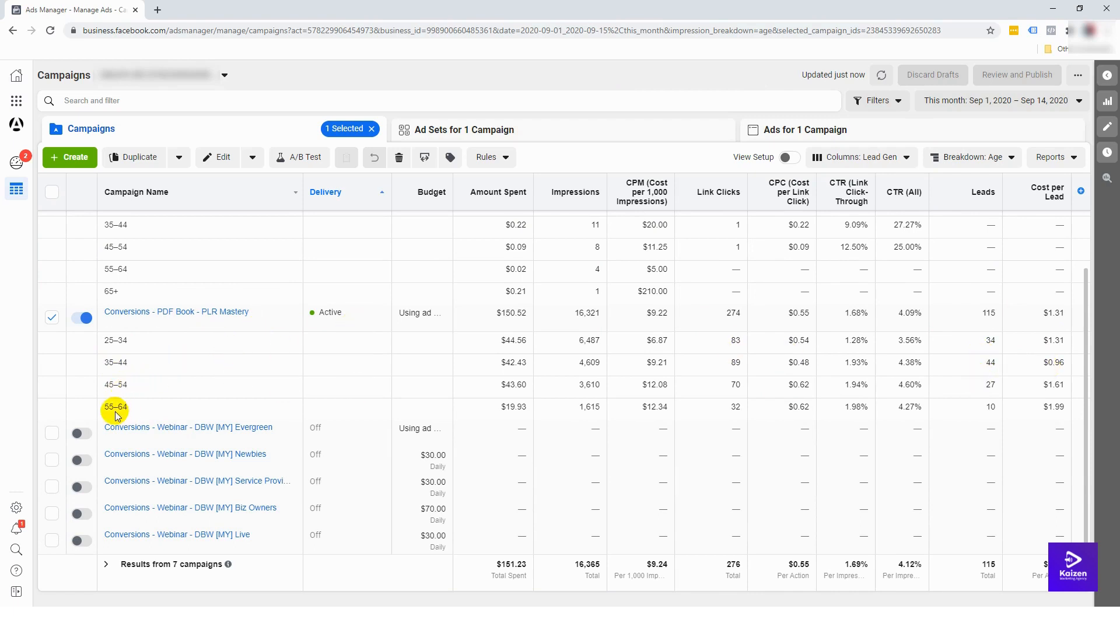
Step: Change the delivery breakdown of the campaign results to Gender
left_click(983, 160)
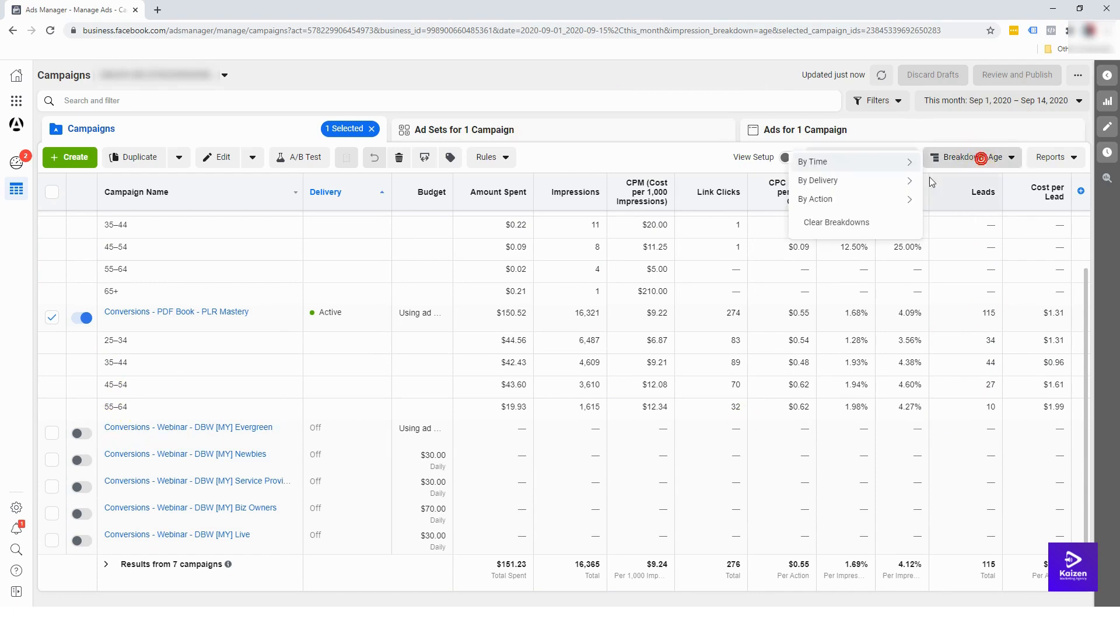
mouse_move(833, 178)
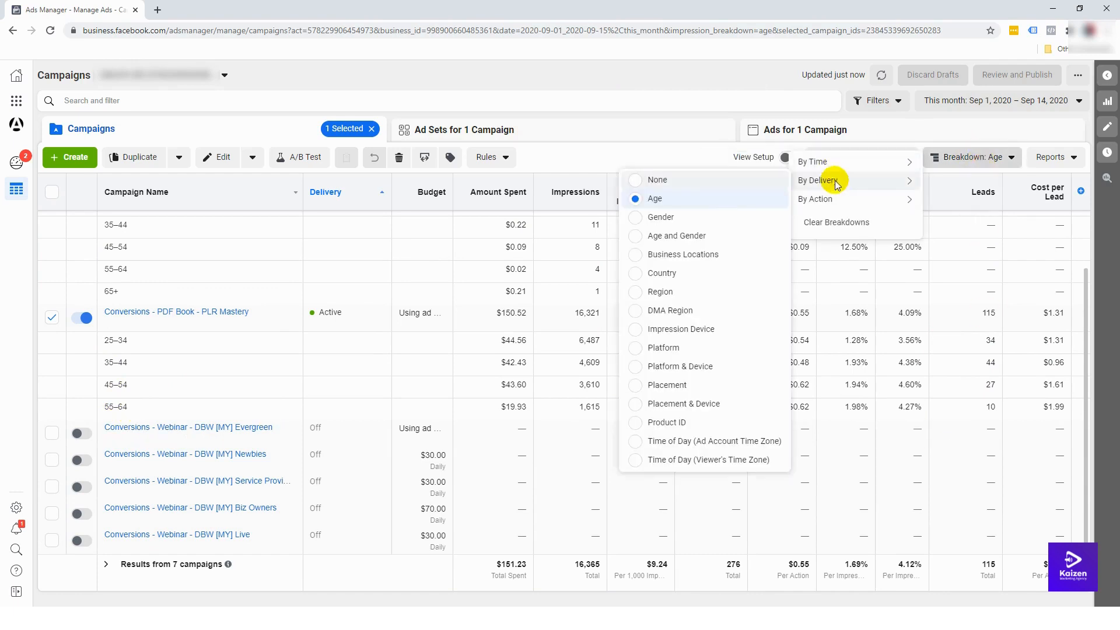
left_click(651, 222)
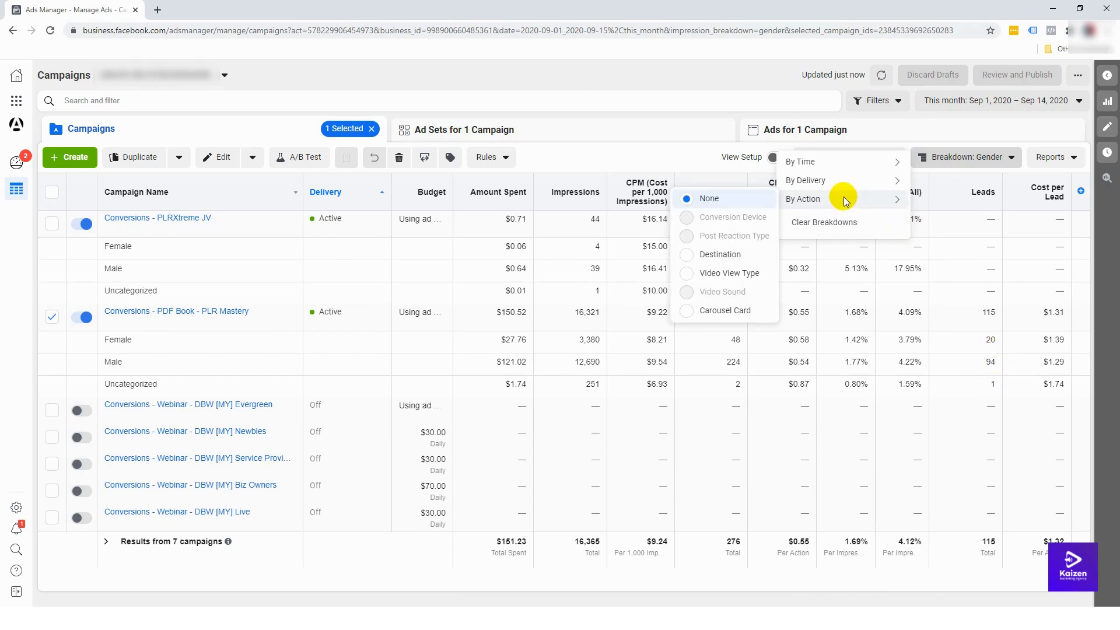
Step: Break down the results by country and show them for the selected campaign's ad sets
mouse_move(840, 180)
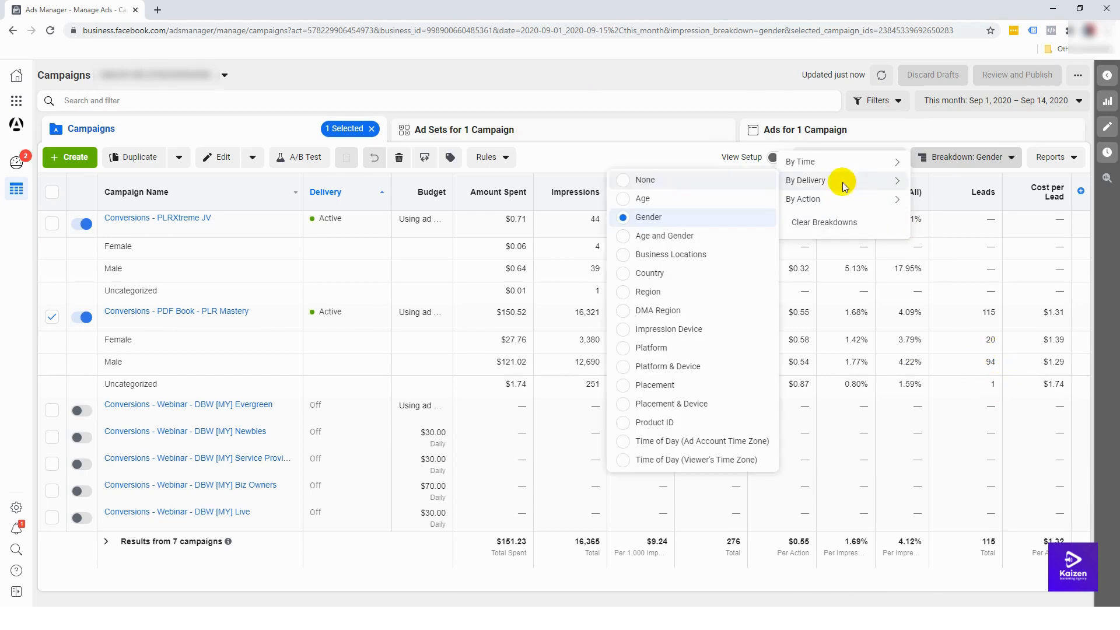
left_click(676, 271)
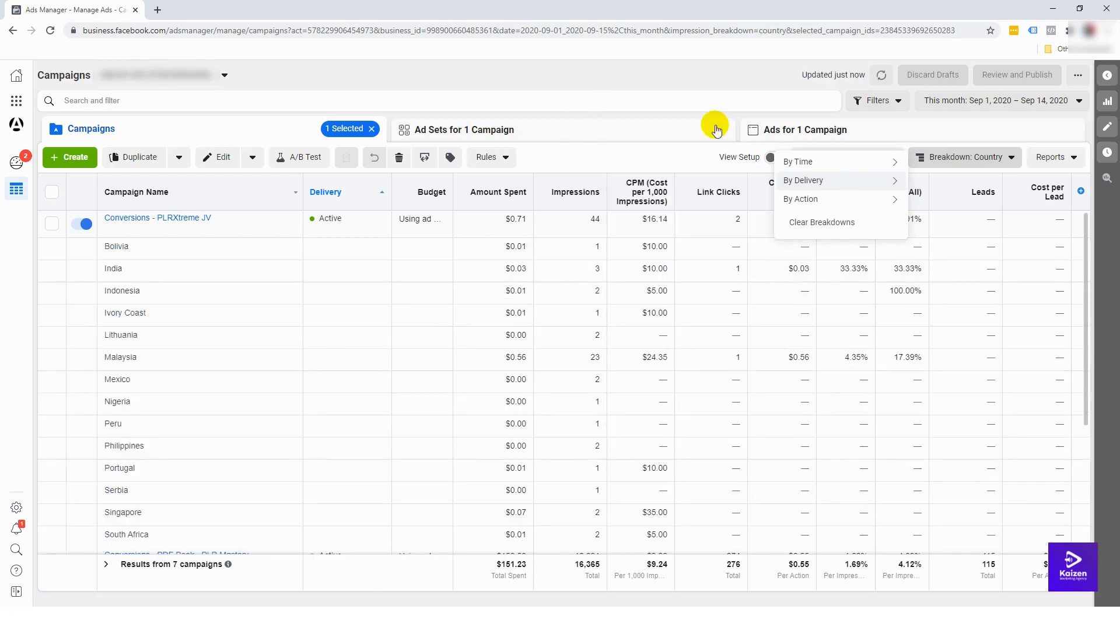
left_click(493, 130)
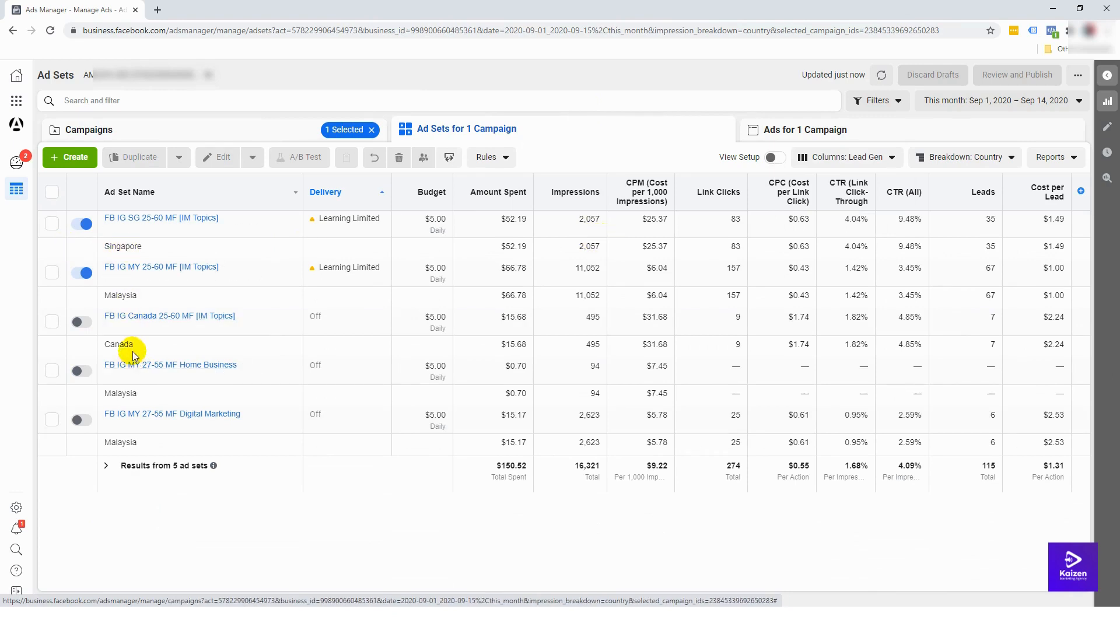
Step: Change the delivery breakdown of the ad set results to Region
left_click(933, 156)
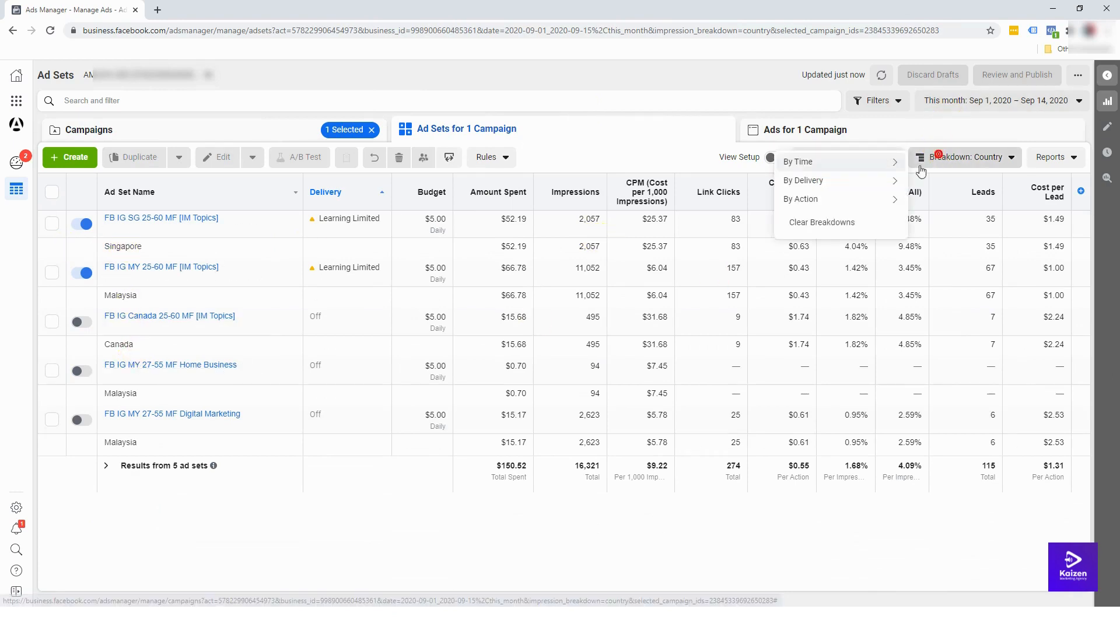
left_click(840, 186)
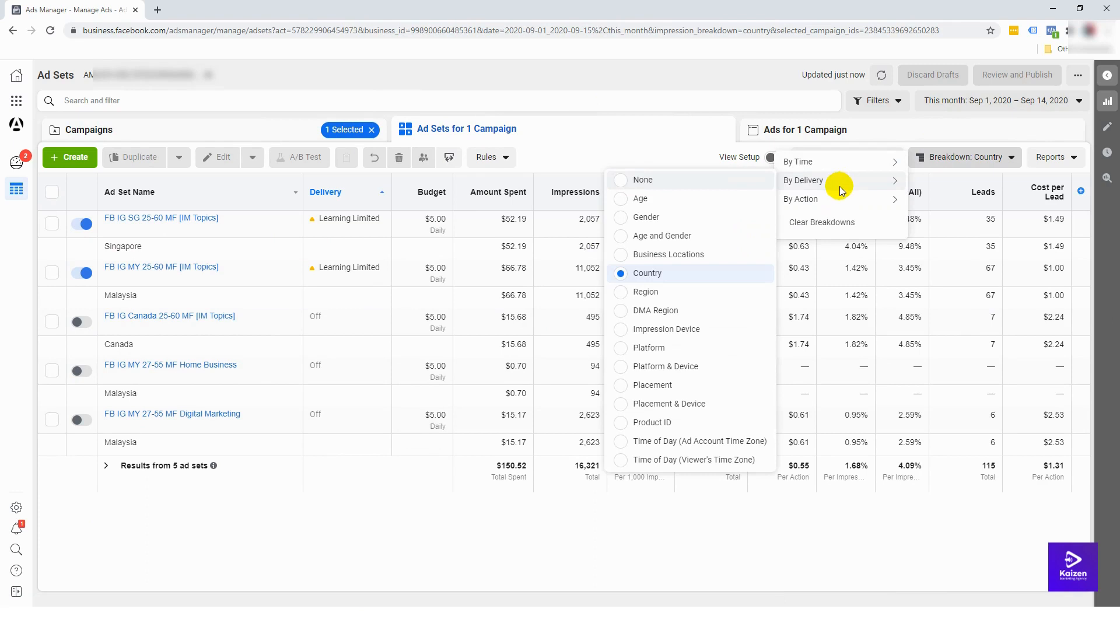
left_click(671, 295)
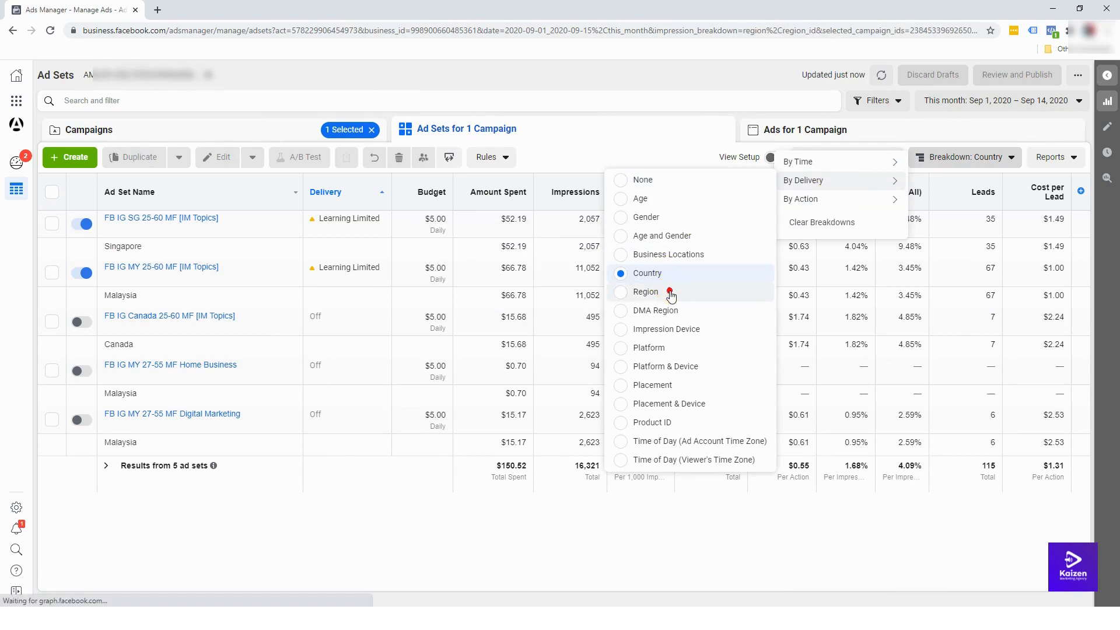
left_click(661, 86)
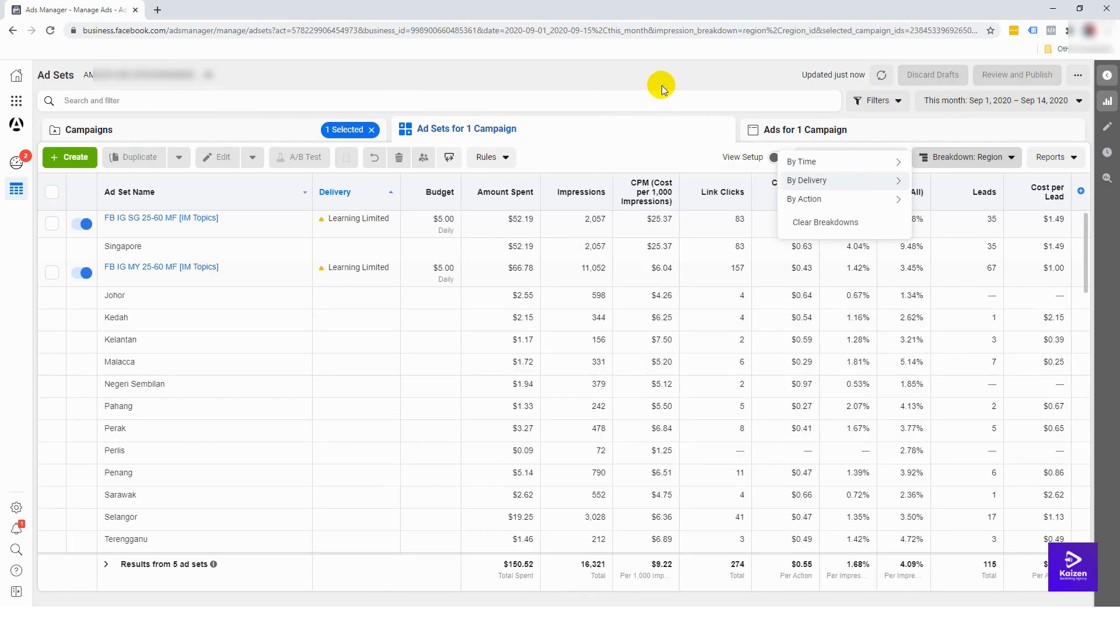
left_click(660, 85)
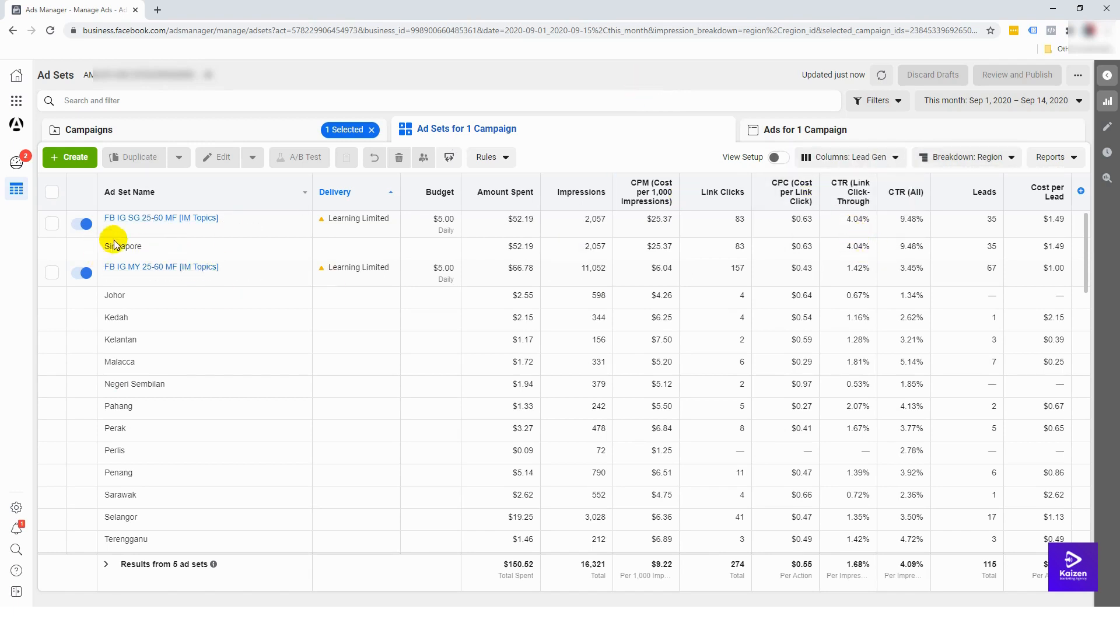
Step: Examine the leads and cost per lead by region for the Malaysia and Canada ad sets
scroll(175, 321, "down", 1)
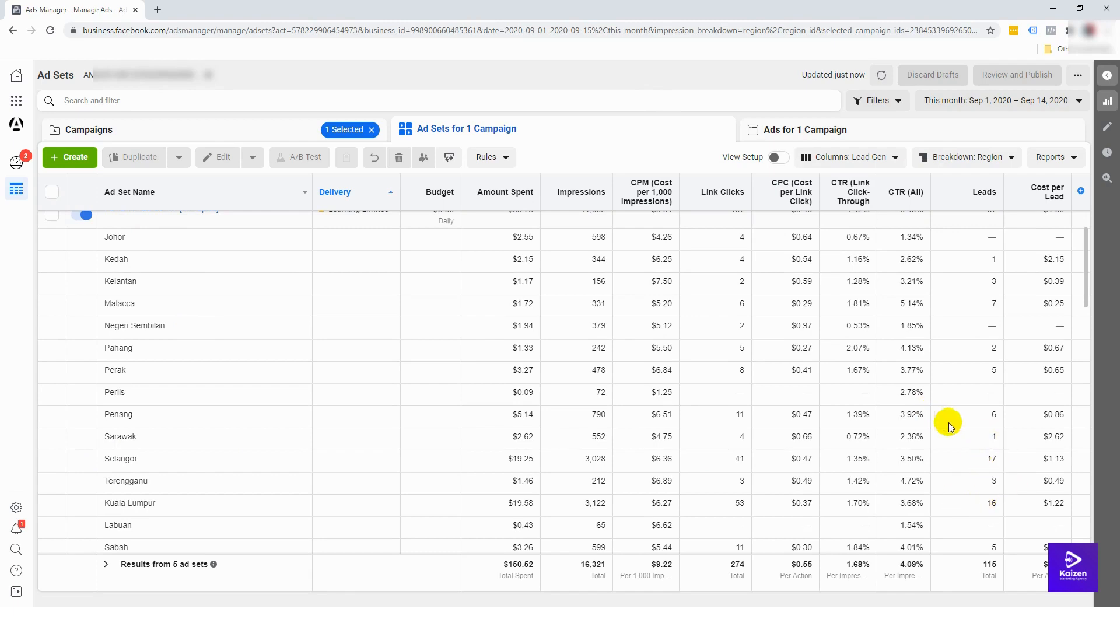
scroll(967, 426, "up", 1)
scroll(967, 425, "down", 3)
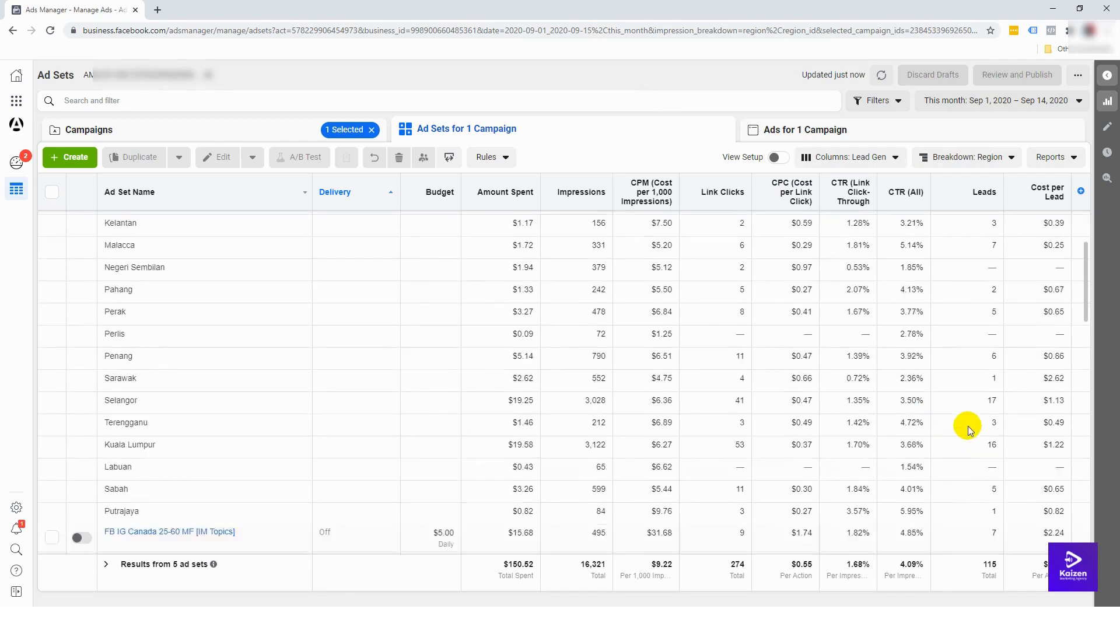
scroll(968, 428, "down", 2)
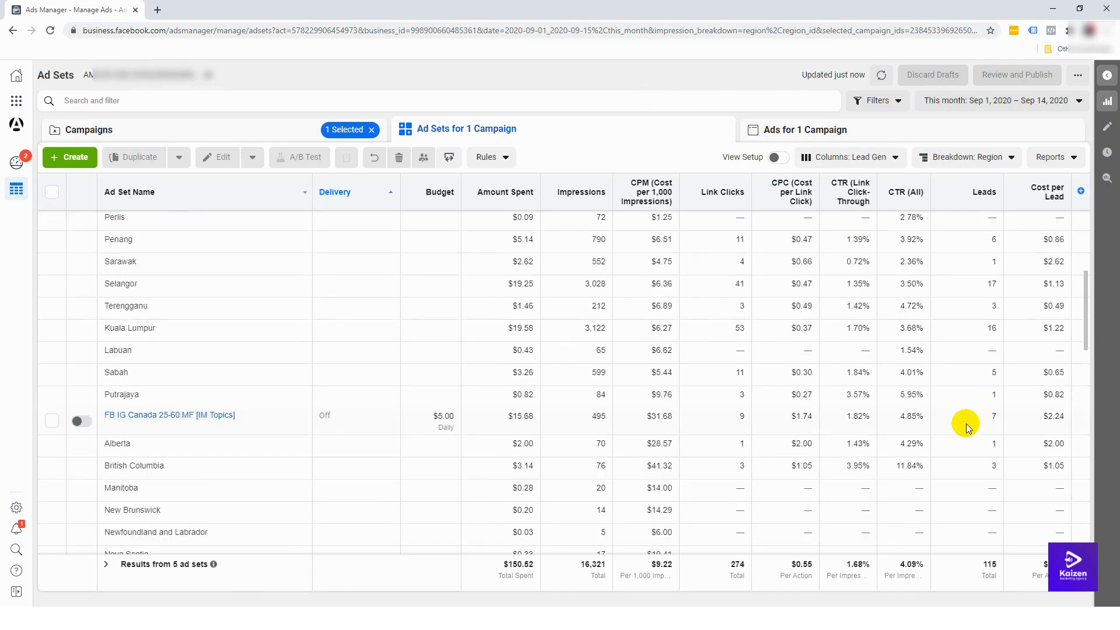
scroll(968, 428, "down", 2)
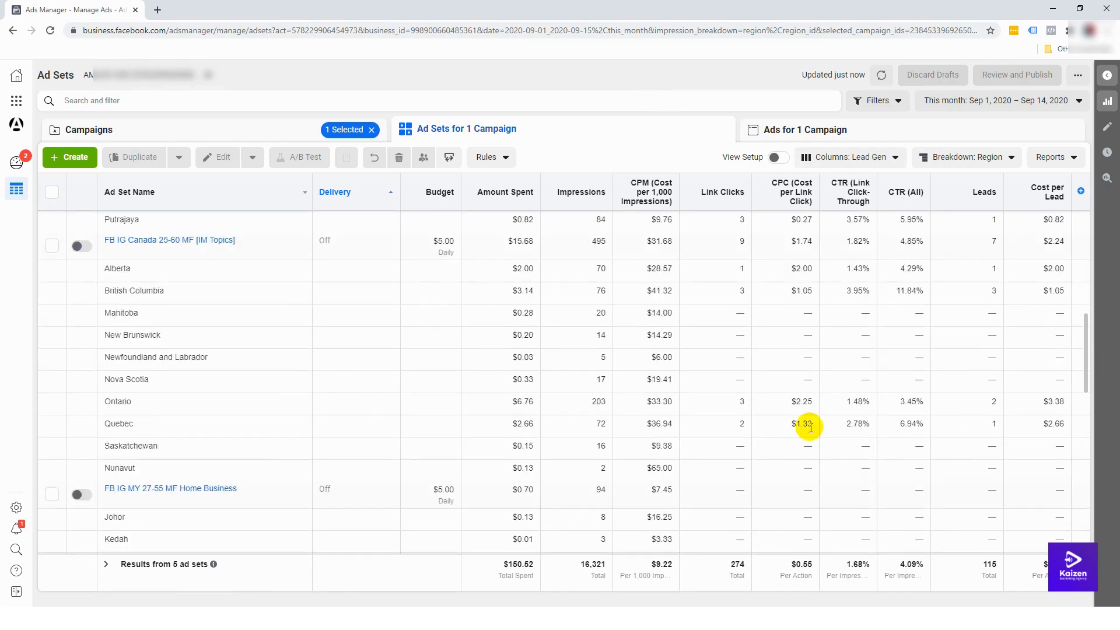
scroll(871, 323, "up", 1)
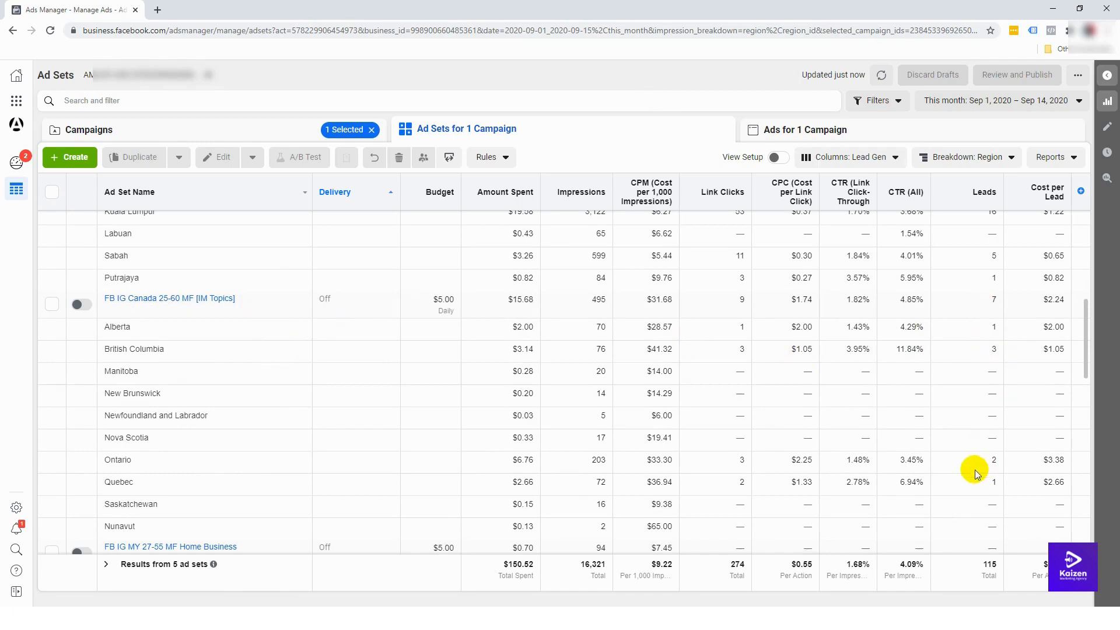
scroll(970, 429, "up", 6)
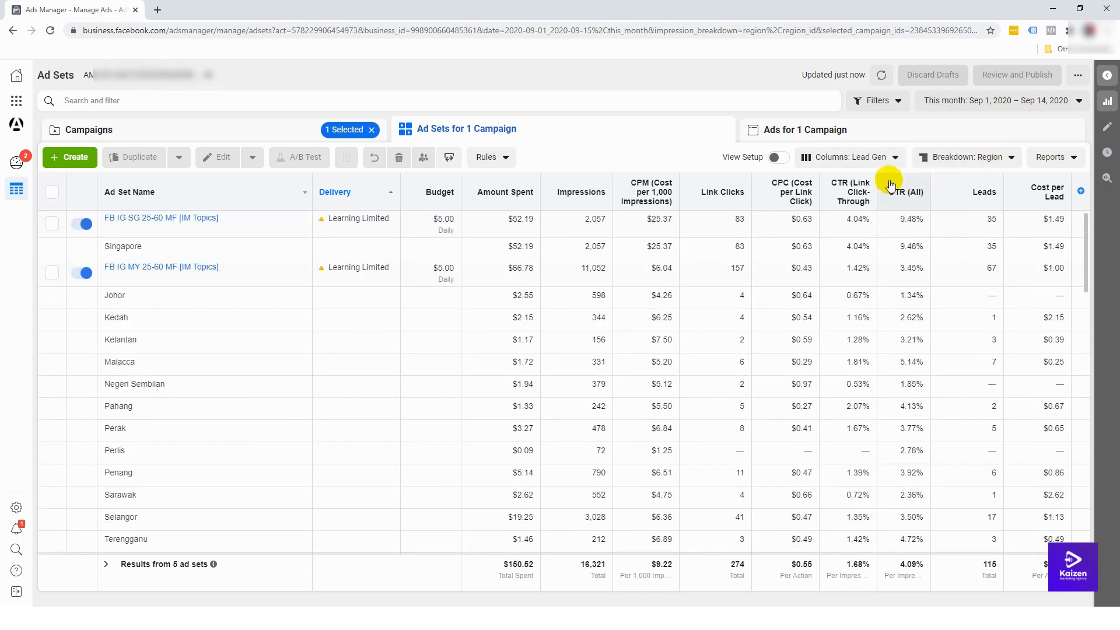
Step: Change the delivery breakdown of the ad set results to Platform
left_click(950, 158)
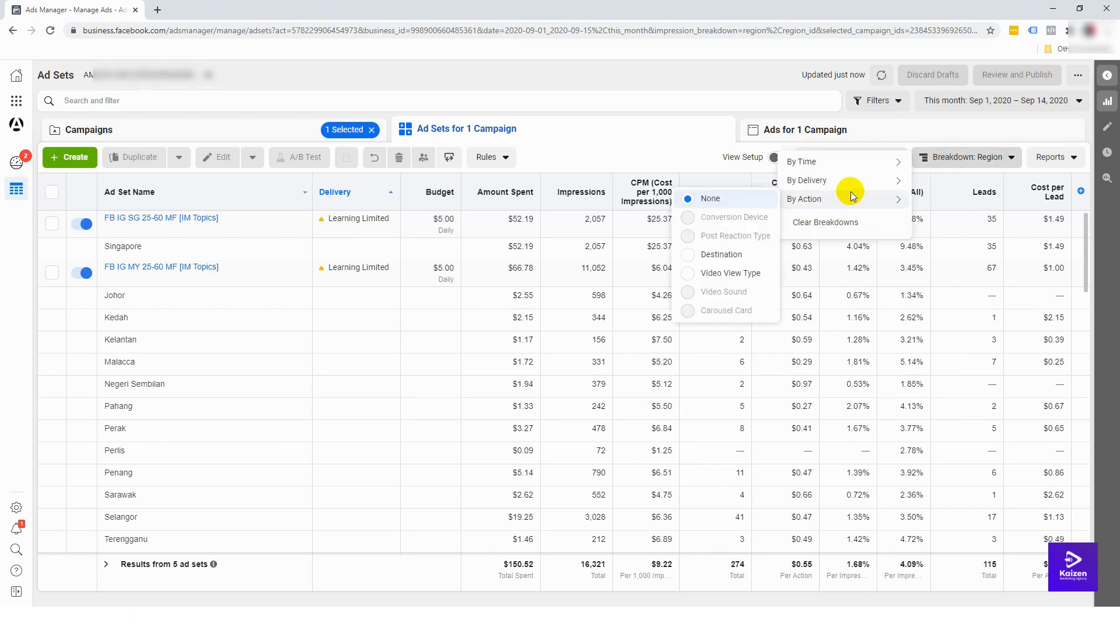
mouse_move(851, 191)
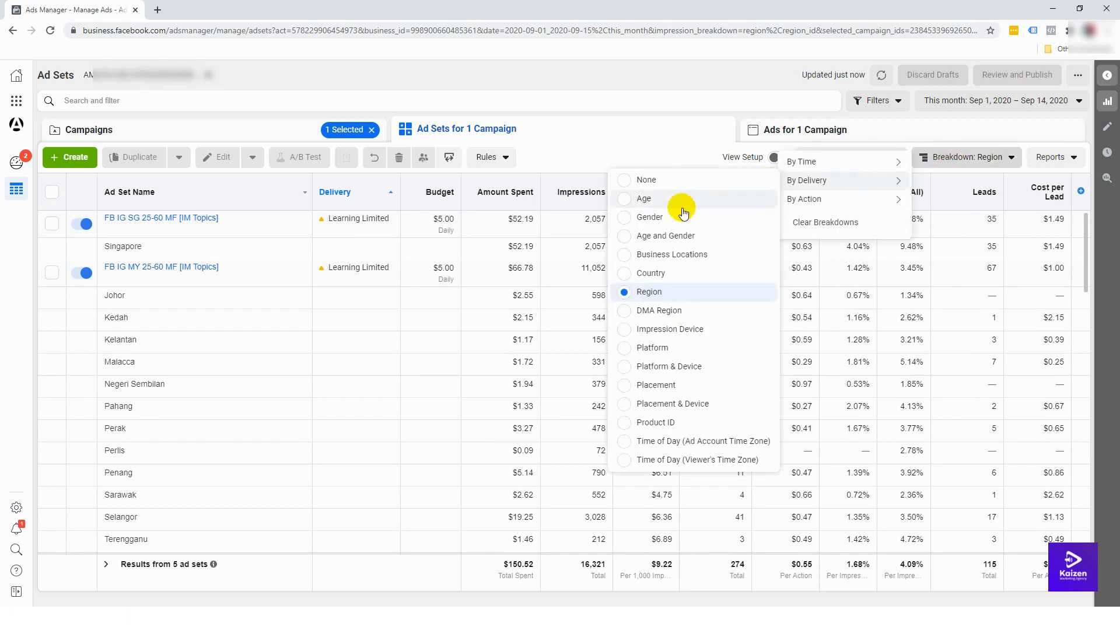
left_click(676, 358)
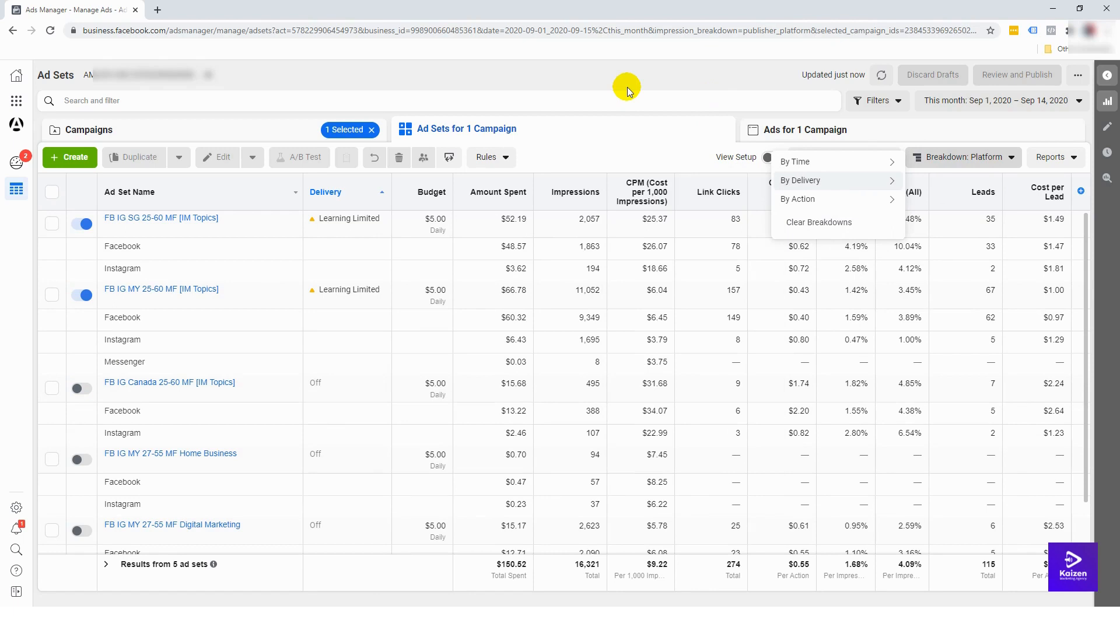
Step: Return to the campaign list and break down its results by impression device
left_click(175, 125)
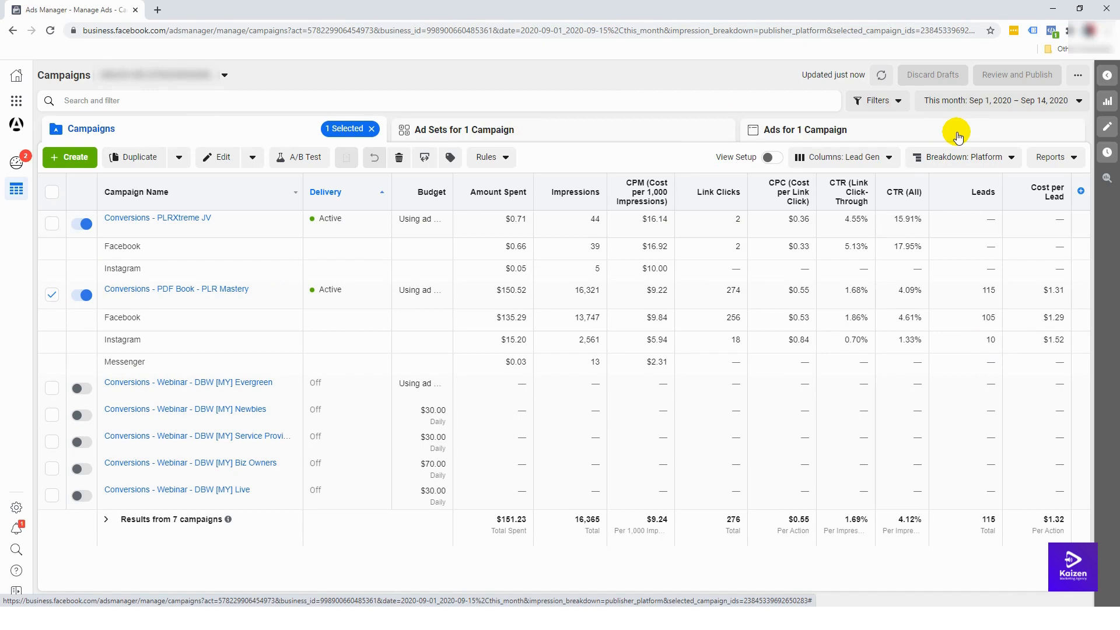
left_click(964, 156)
mouse_move(818, 187)
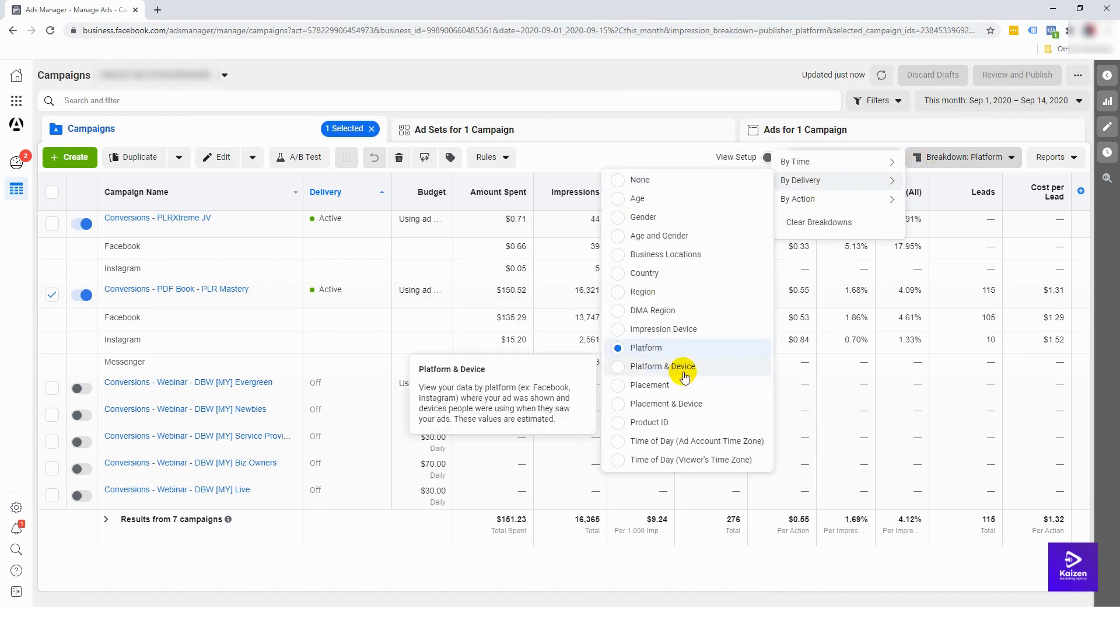
left_click(675, 330)
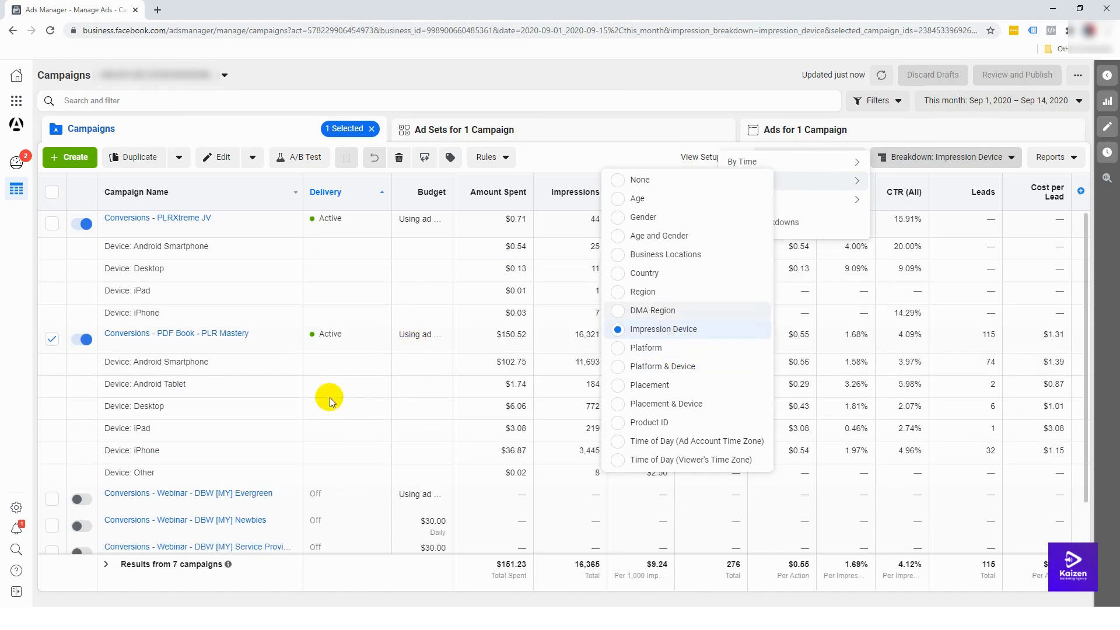
left_click(715, 89)
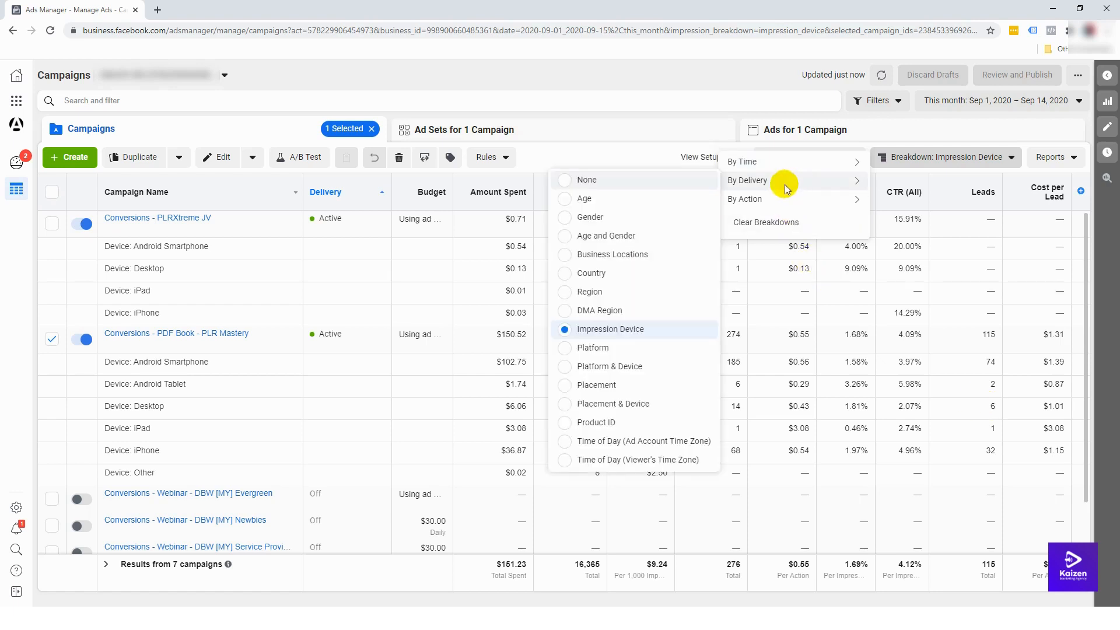
Step: Break down the campaign results by Time of Day (Viewer's Time Zone) and review the hourly rows of PDF Book - PLR Mastery
left_click(664, 459)
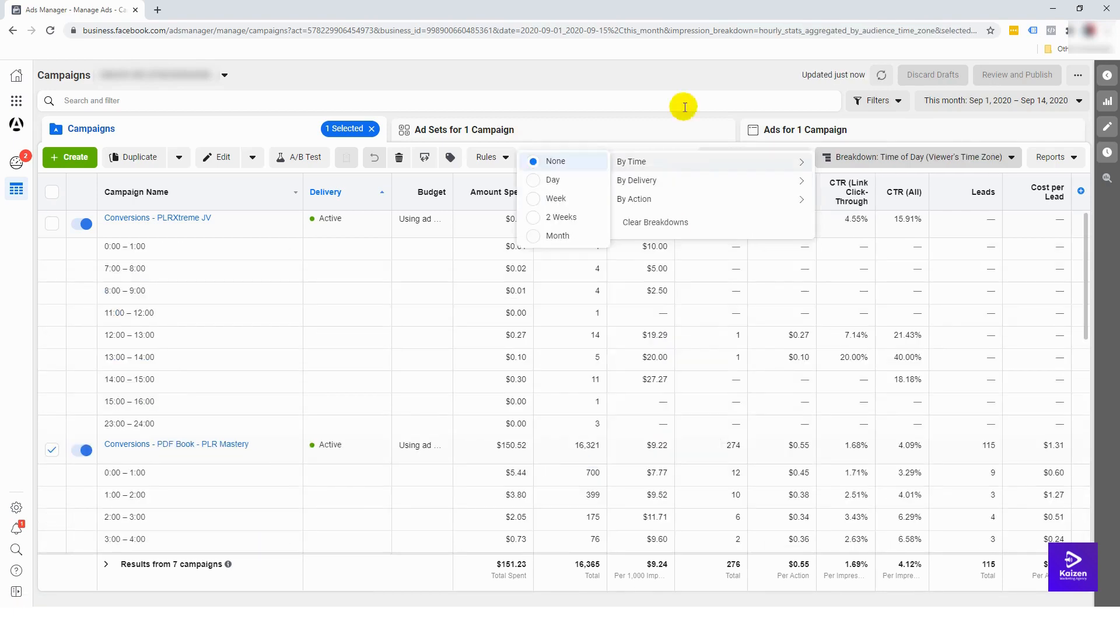
scroll(849, 434, "down", 1)
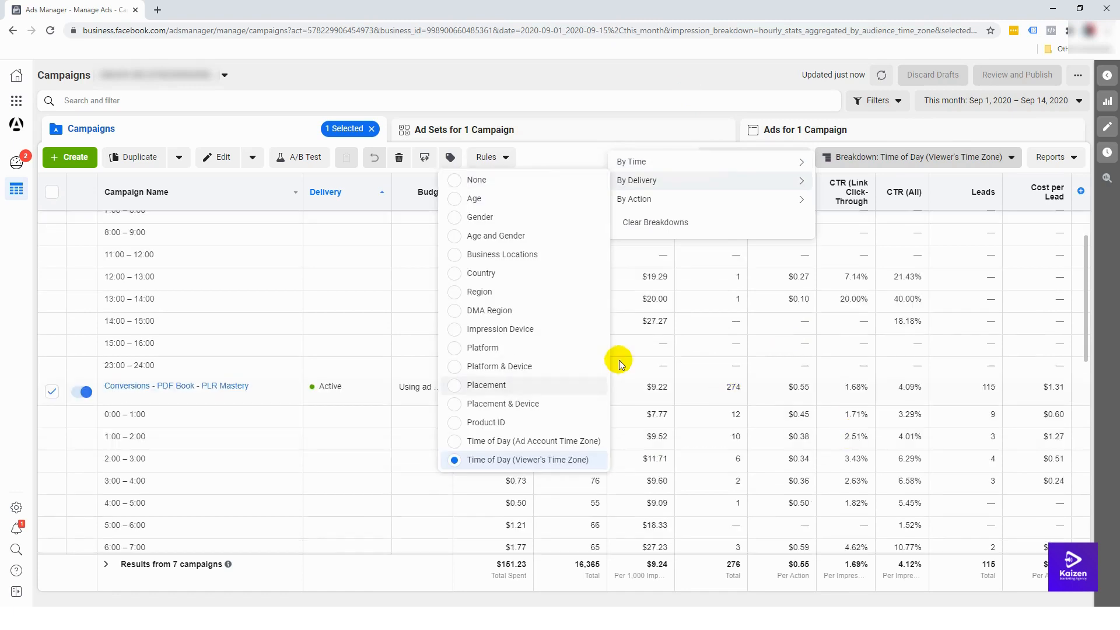
left_click(896, 158)
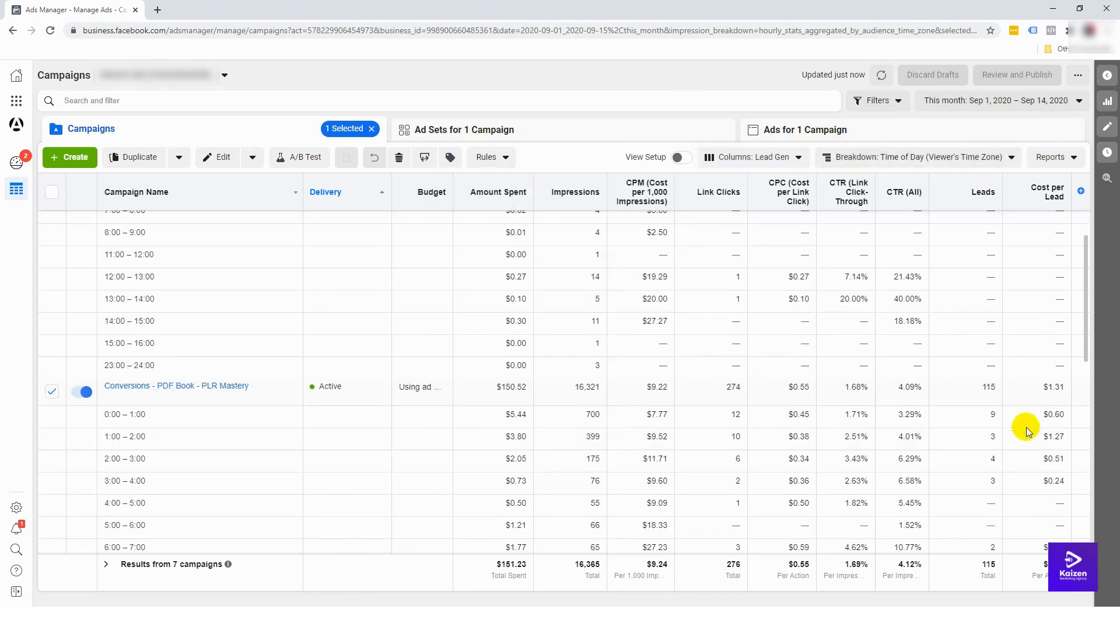
scroll(992, 431, "down", 1)
scroll(971, 436, "down", 3)
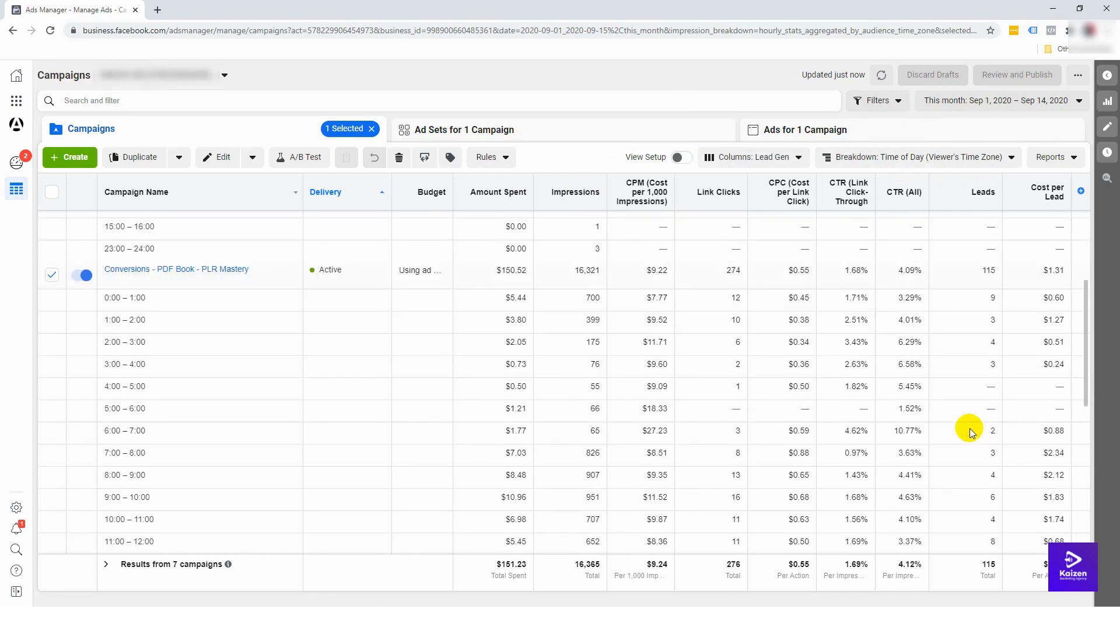
Step: Examine the leads and cost per lead across all hourly rows of the Conversions - PDF Book - PLR Mastery campaign
scroll(971, 432, "down", 3)
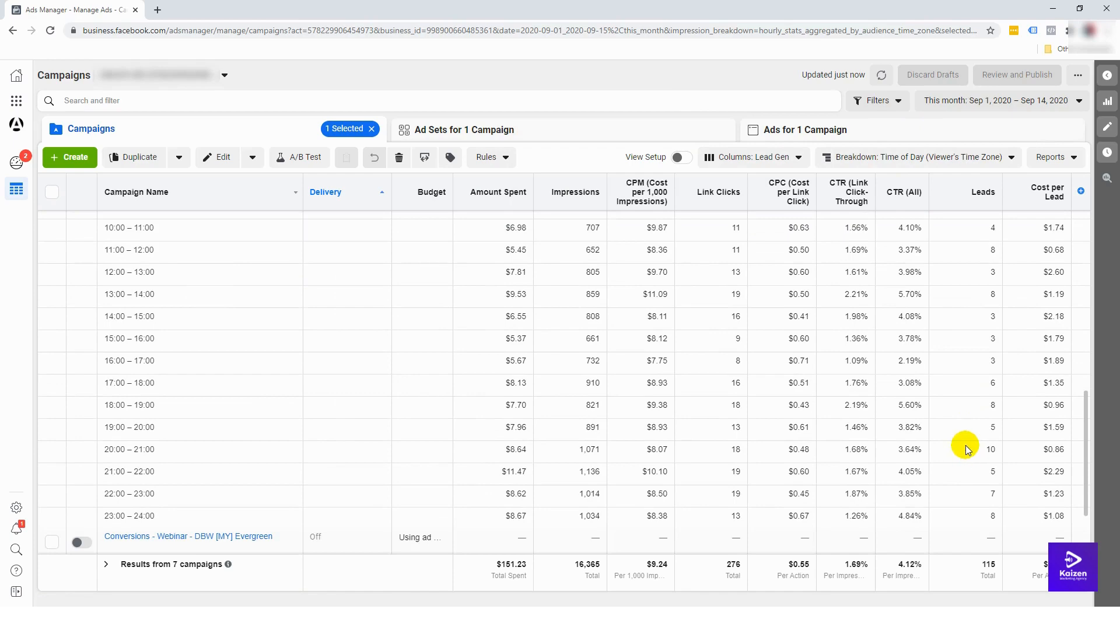
scroll(966, 450, "up", 4)
scroll(967, 448, "up", 1)
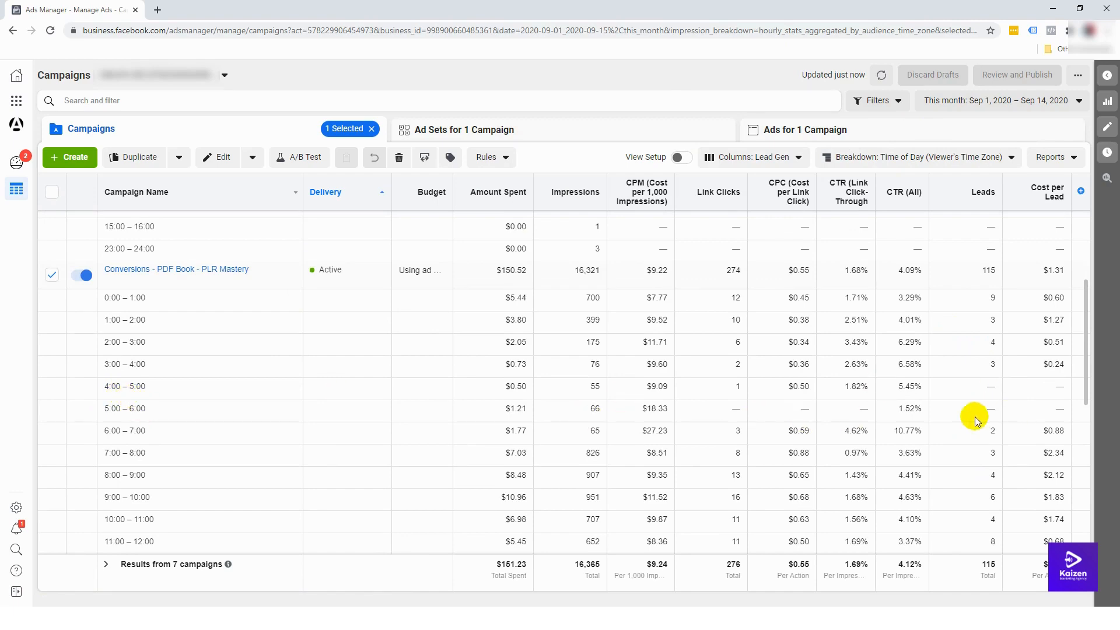
scroll(986, 412, "down", 4)
scroll(989, 415, "down", 3)
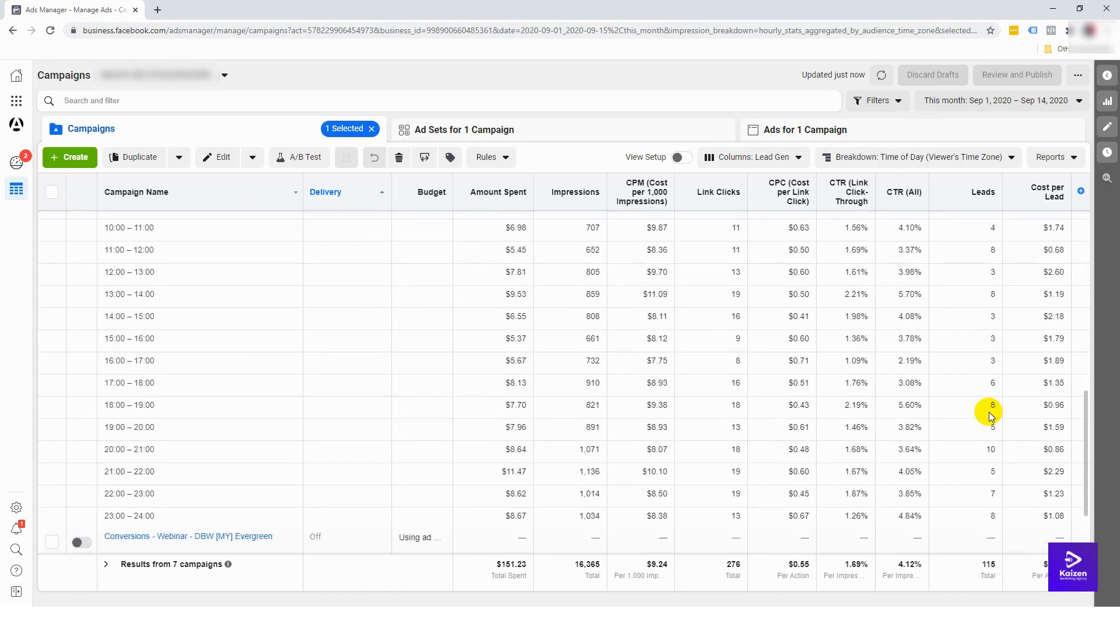
scroll(986, 412, "up", 3)
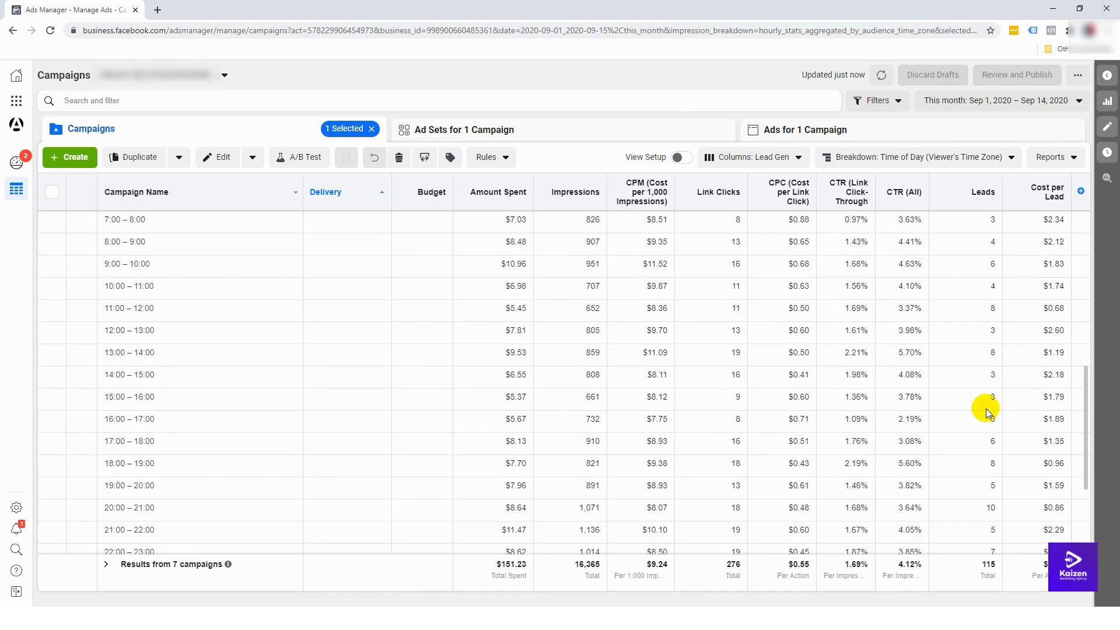
scroll(987, 413, "up", 4)
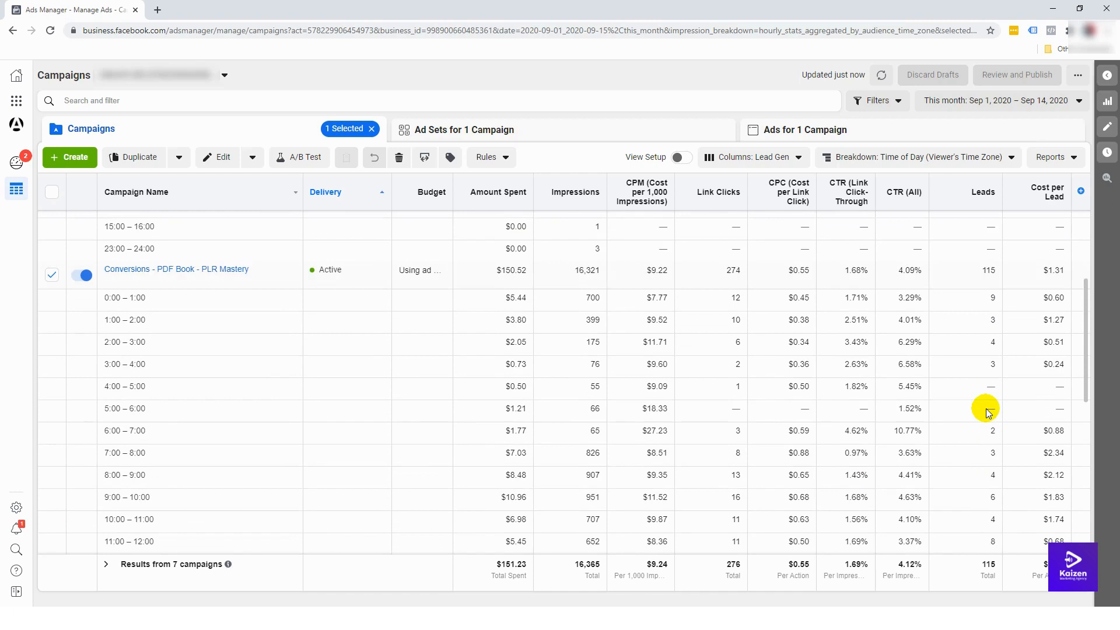
scroll(986, 412, "up", 2)
Step: Add a Day time breakdown to the campaign results alongside the Time of Day (Viewer's Time Zone) delivery breakdown
left_click(884, 158)
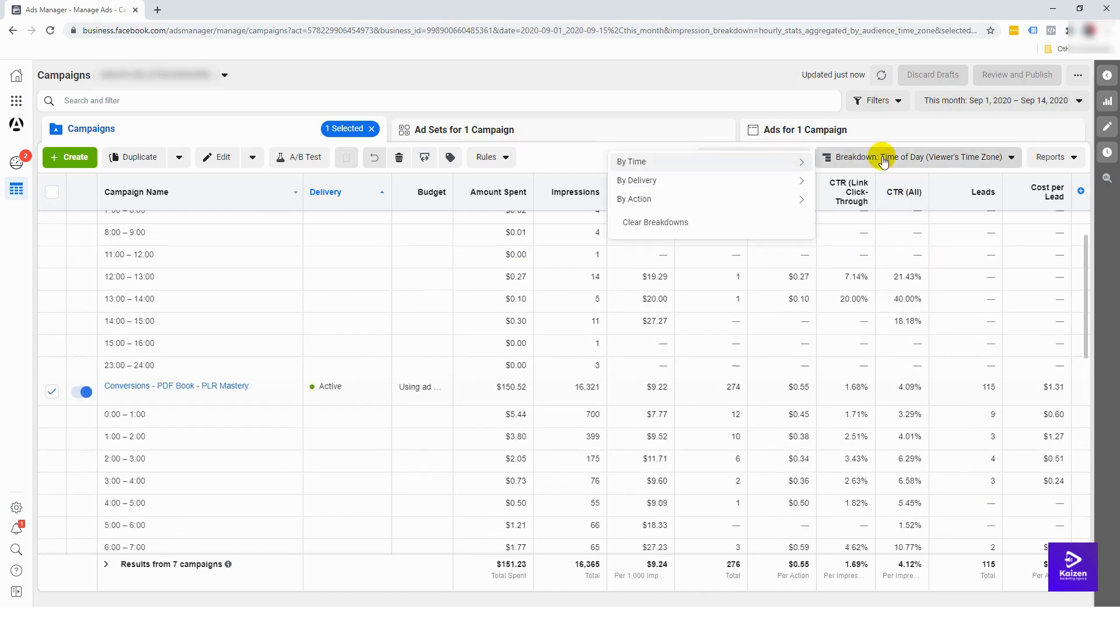
mouse_move(742, 187)
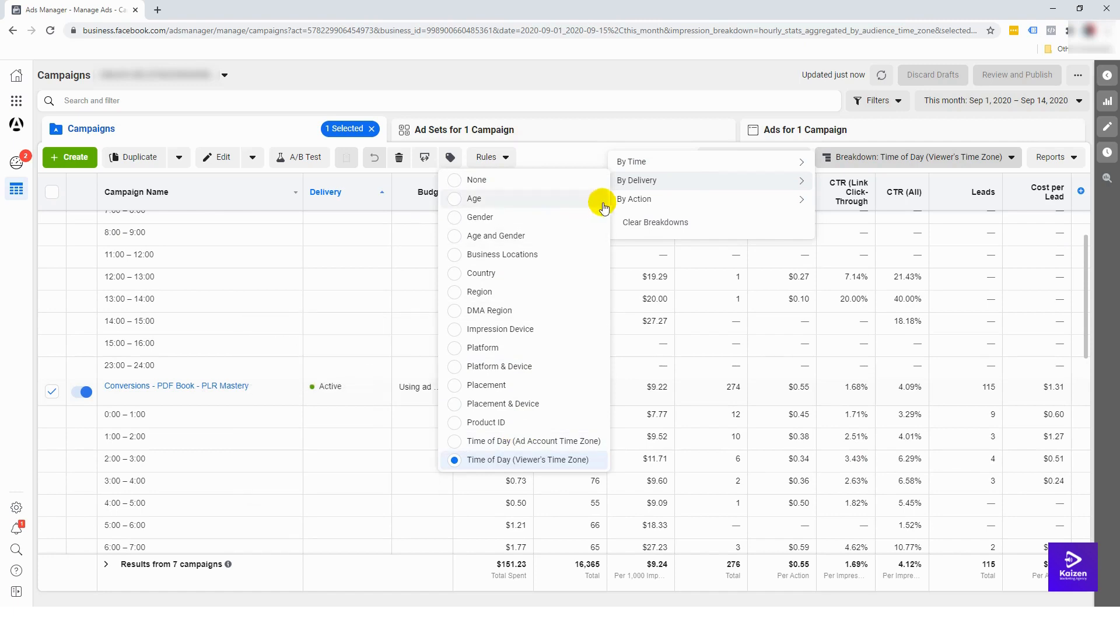
mouse_move(668, 168)
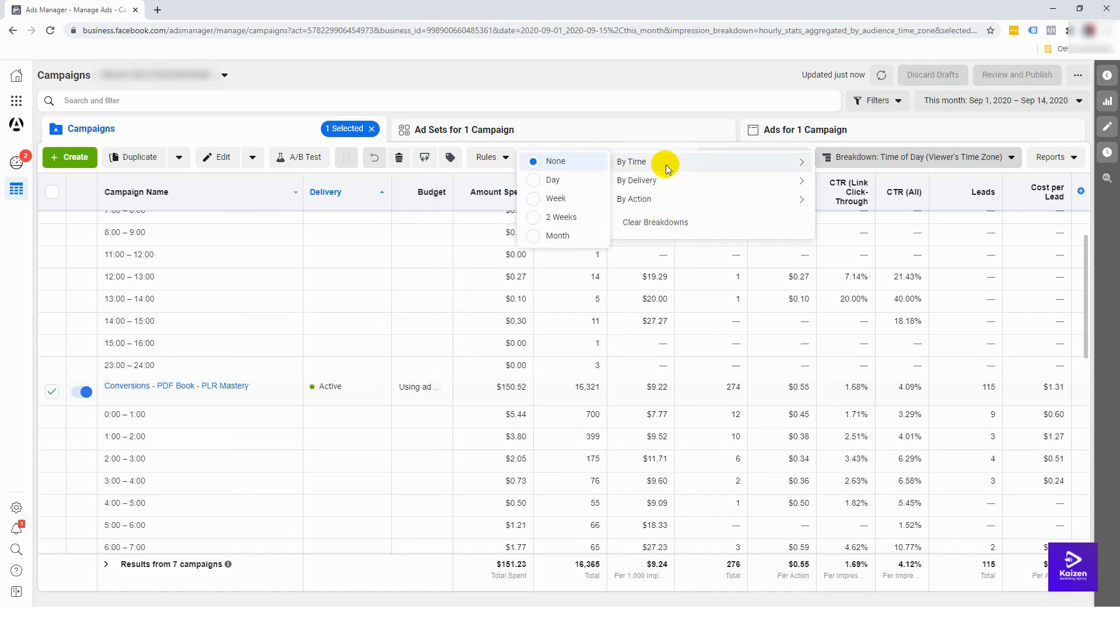
left_click(576, 182)
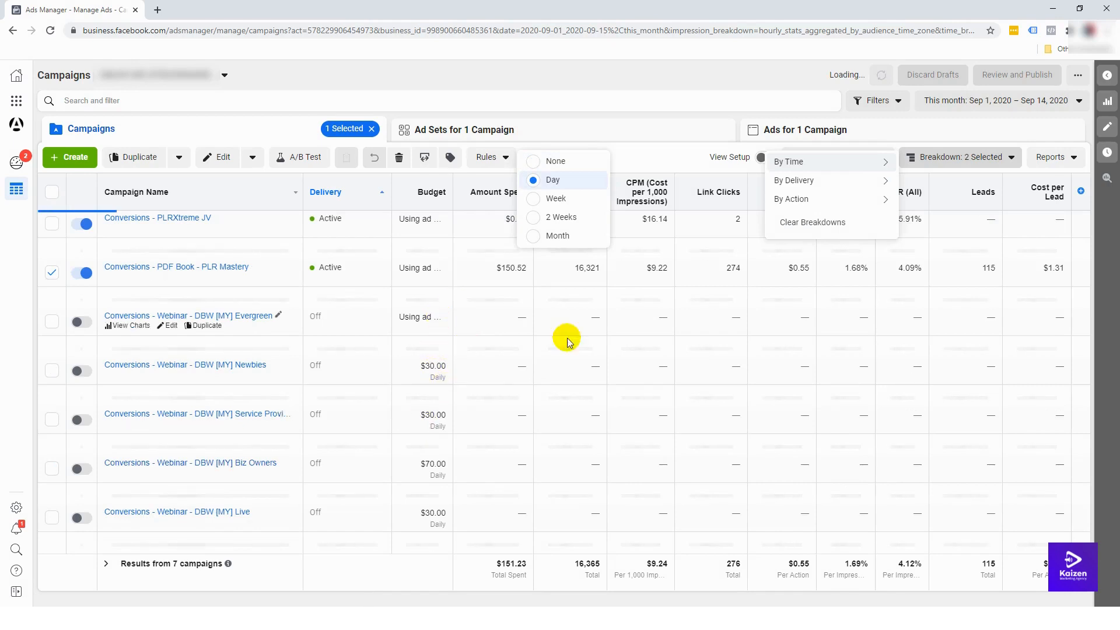
scroll(656, 416, "down", 2)
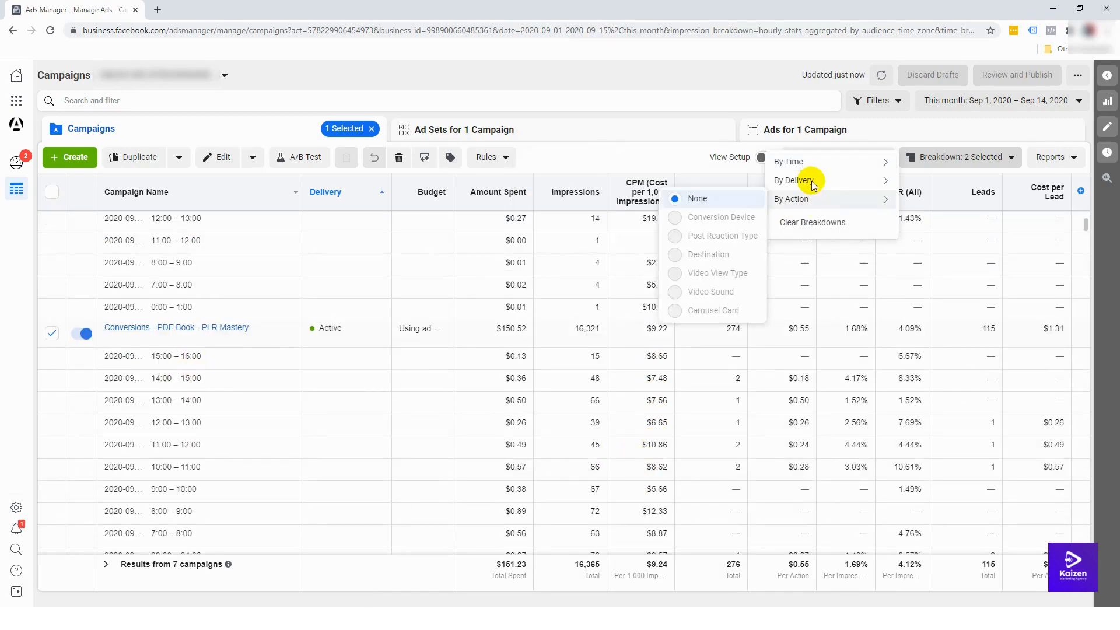
Step: Set both the time breakdown and the delivery breakdown of the campaign results to None
mouse_move(815, 168)
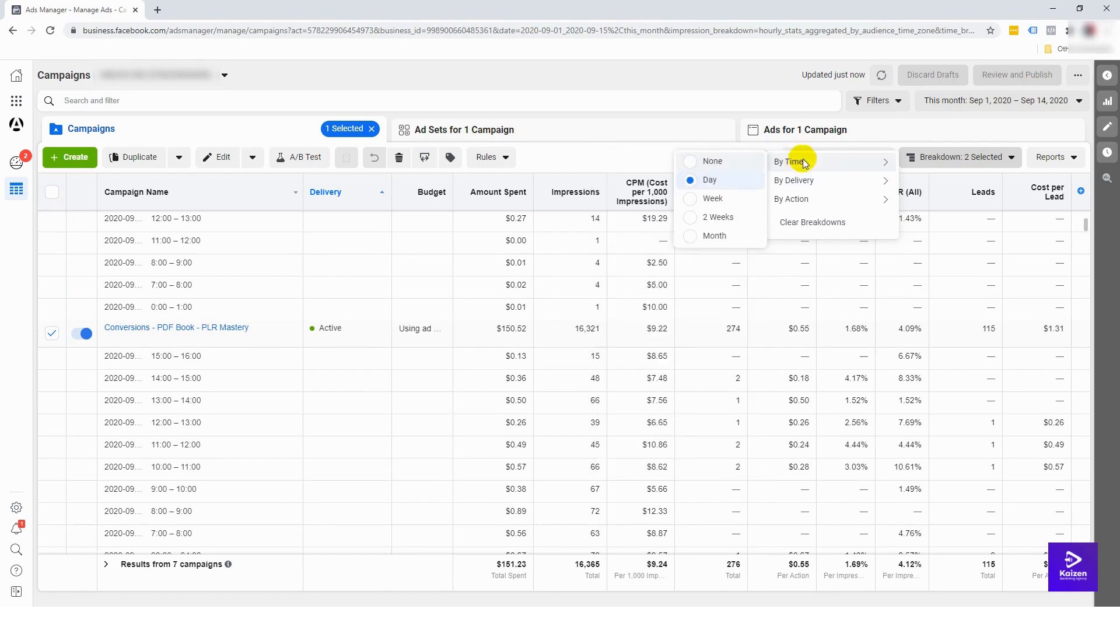
left_click(745, 161)
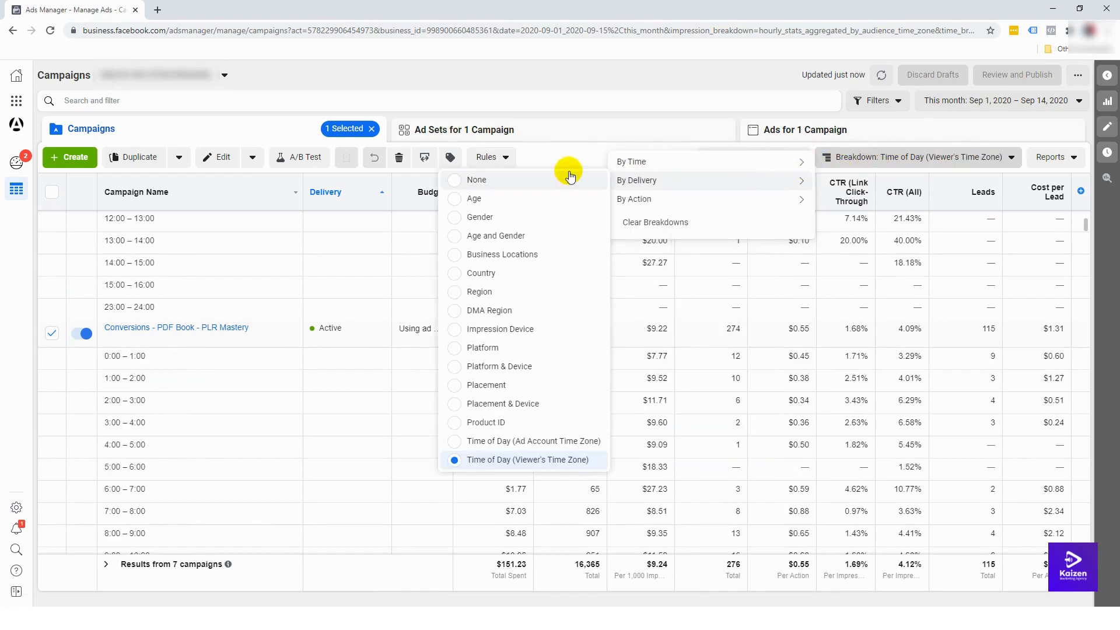
left_click(569, 180)
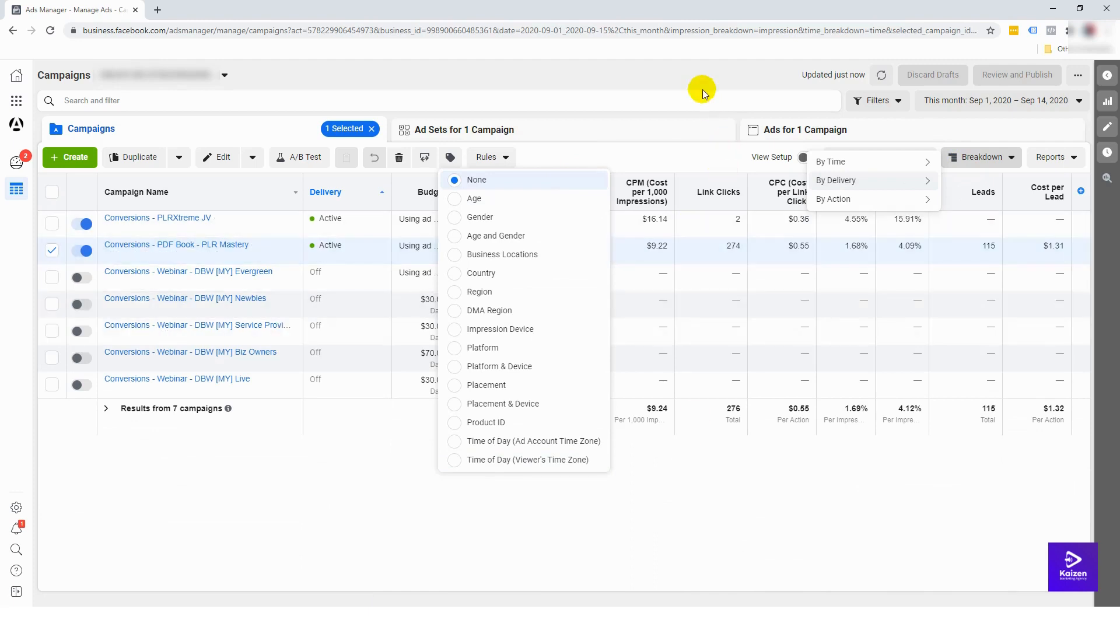